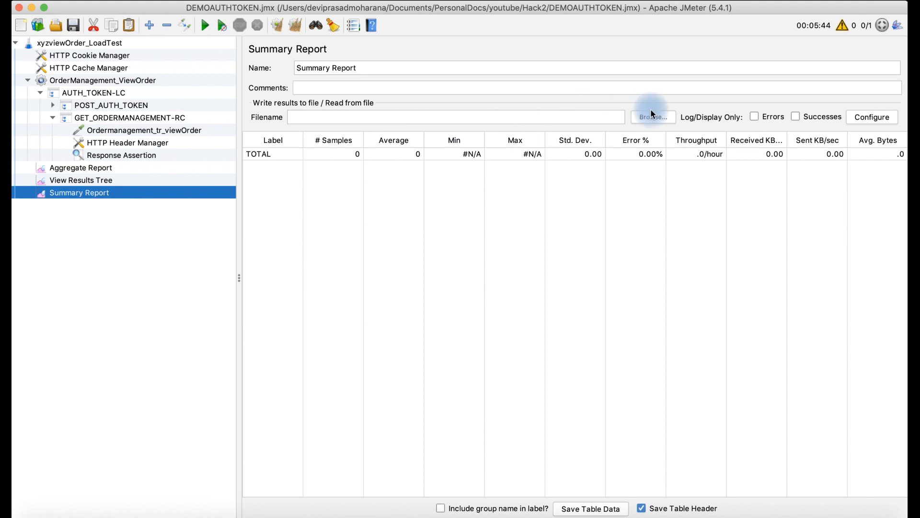
Step: Cut the Samplelog.jtl results file path out of the View Results Tree's filename field
click(115, 180)
click(120, 169)
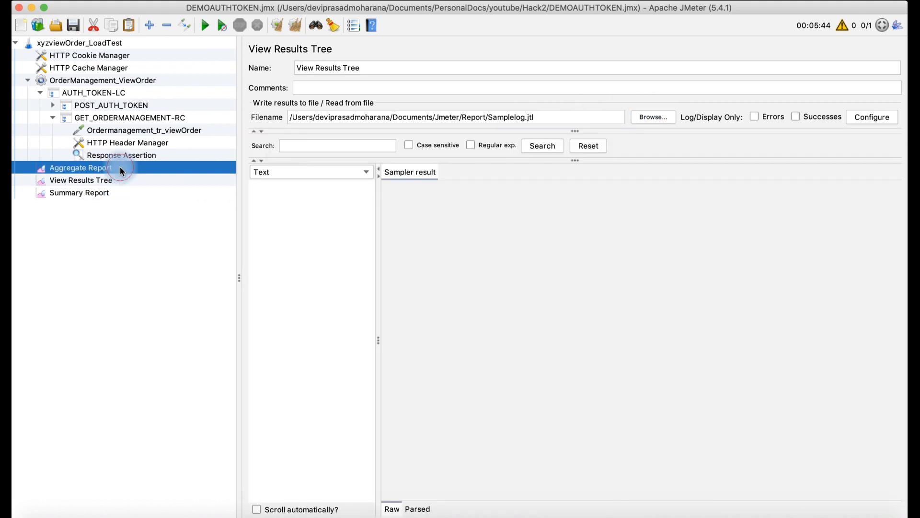
click(106, 181)
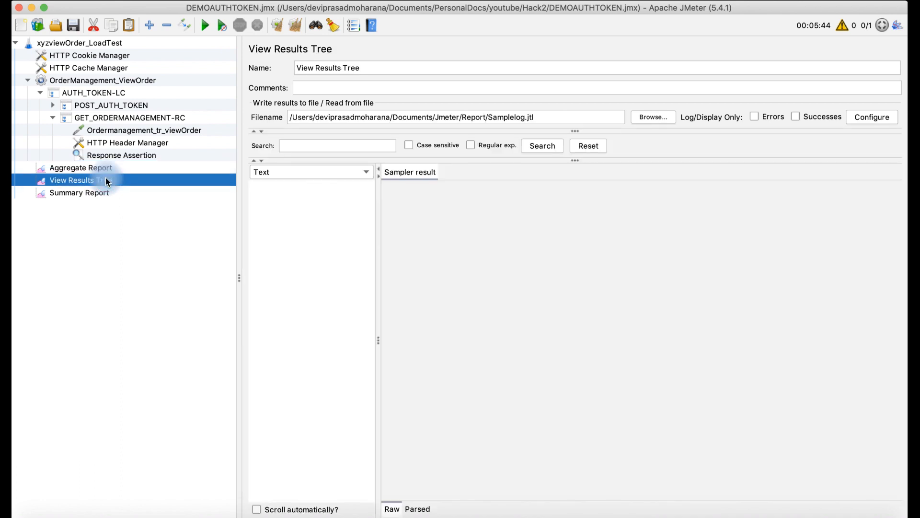
click(548, 120)
drag(548, 120, 285, 120)
key(super+c)
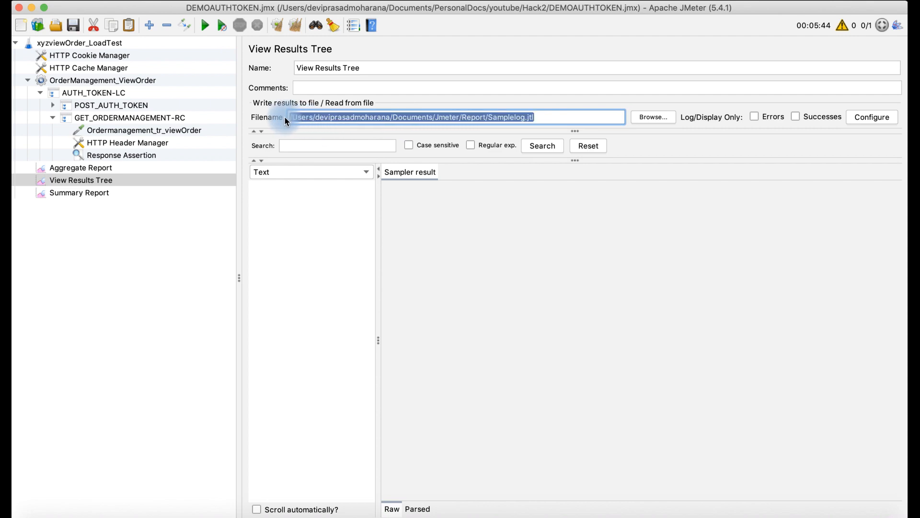
key(BackSpace)
Step: Paste the Samplelog.jtl results file path into the Summary Report's filename field
click(100, 191)
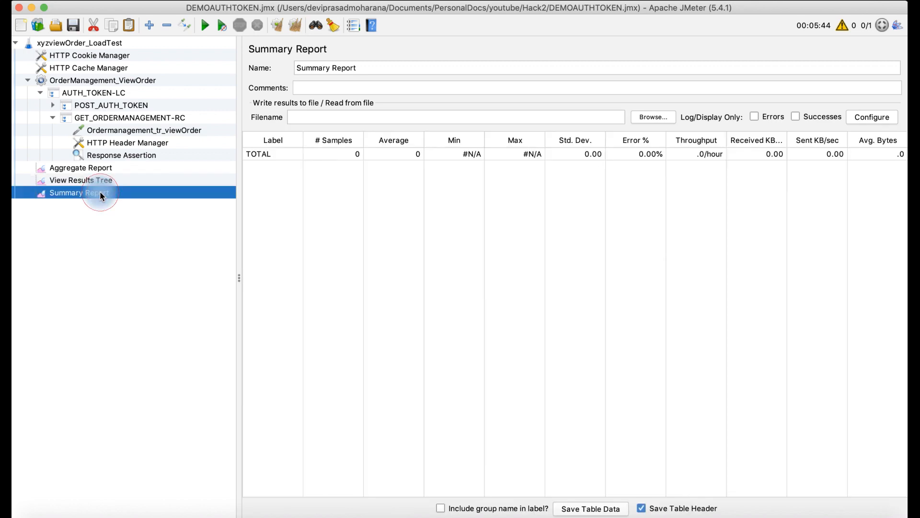
click(303, 118)
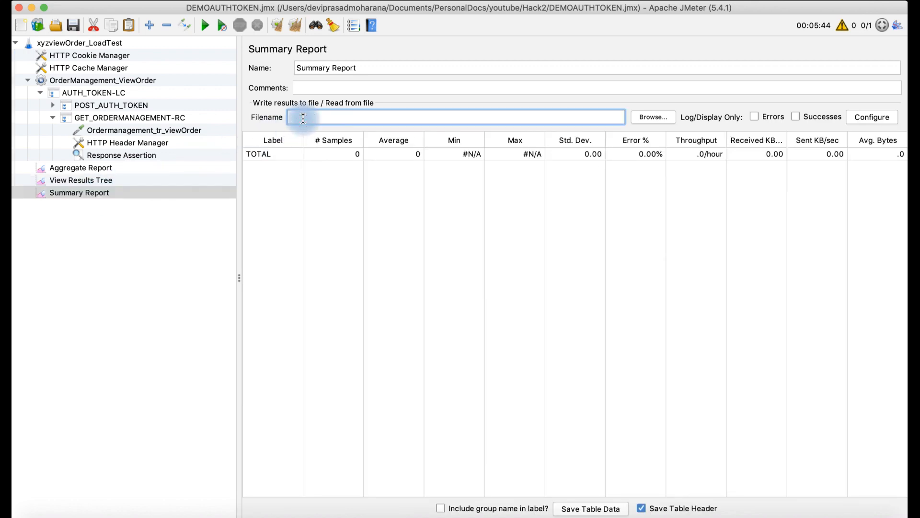
key(super+v)
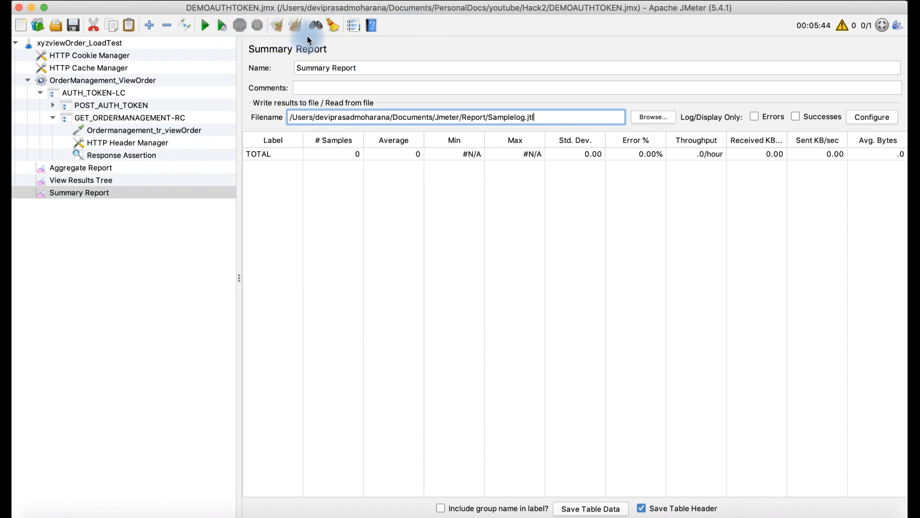
Step: Run the test plan, check the View Results Tree and Summary Report, then stop the test
click(204, 26)
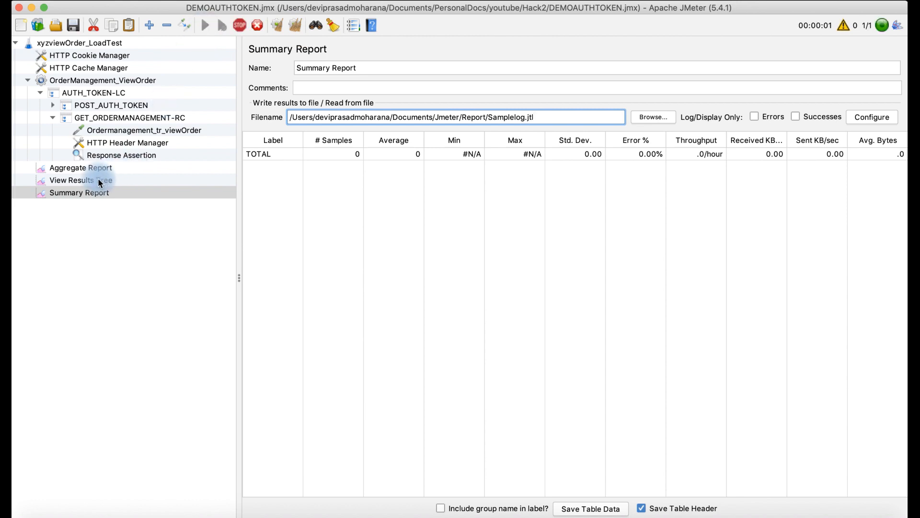
click(98, 180)
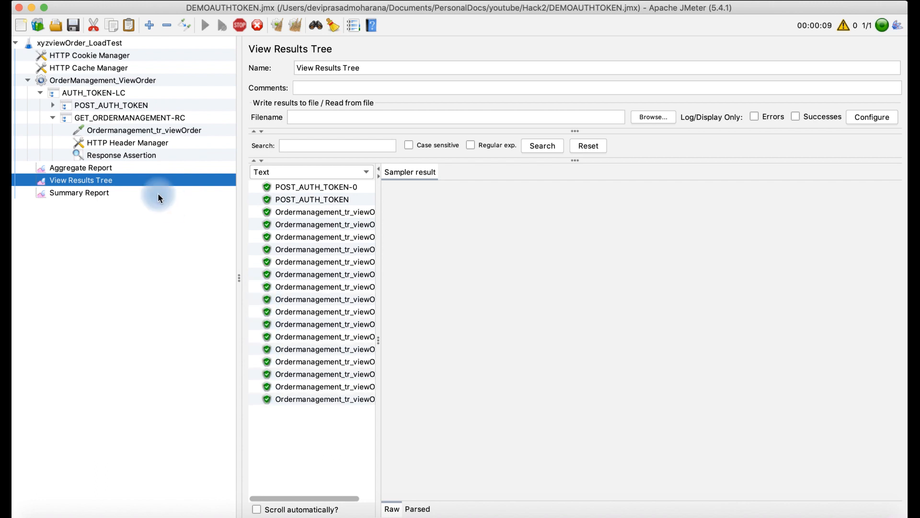
click(94, 192)
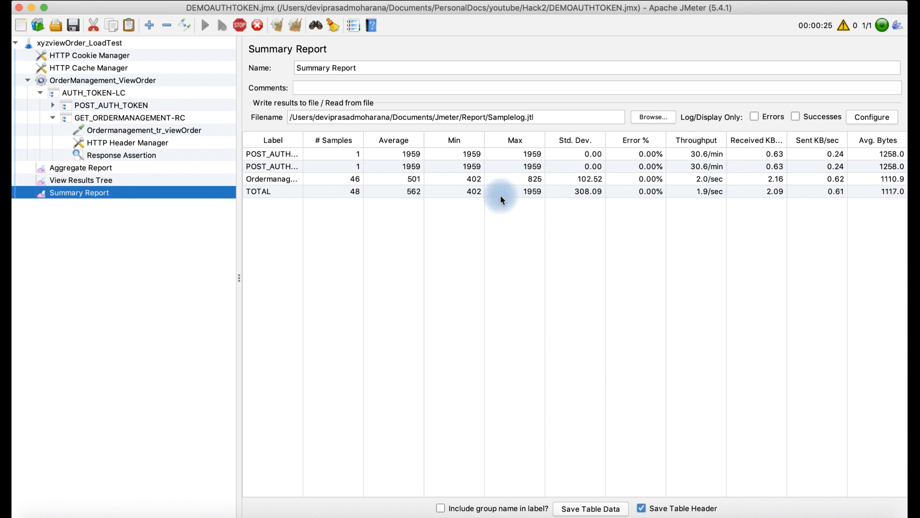
click(240, 27)
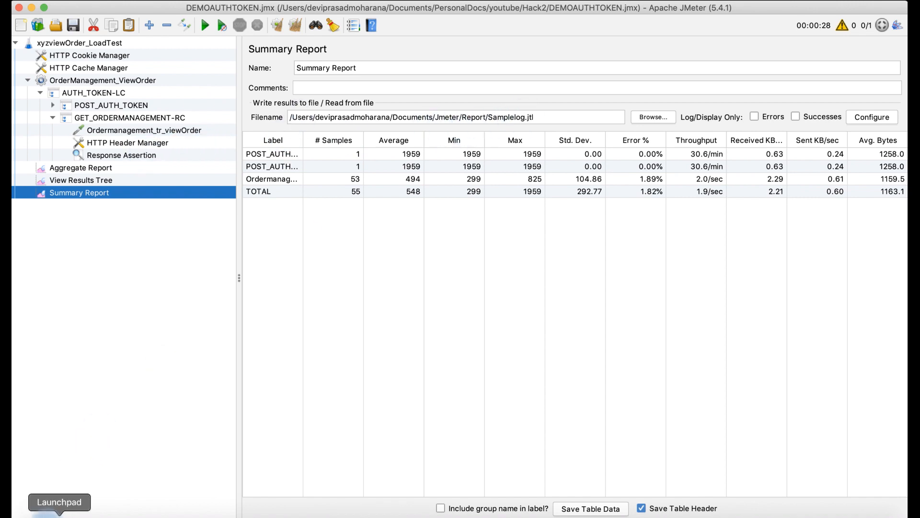
Step: Switch to Finder and create a new folder named HTML inside the Report folder
click(36, 513)
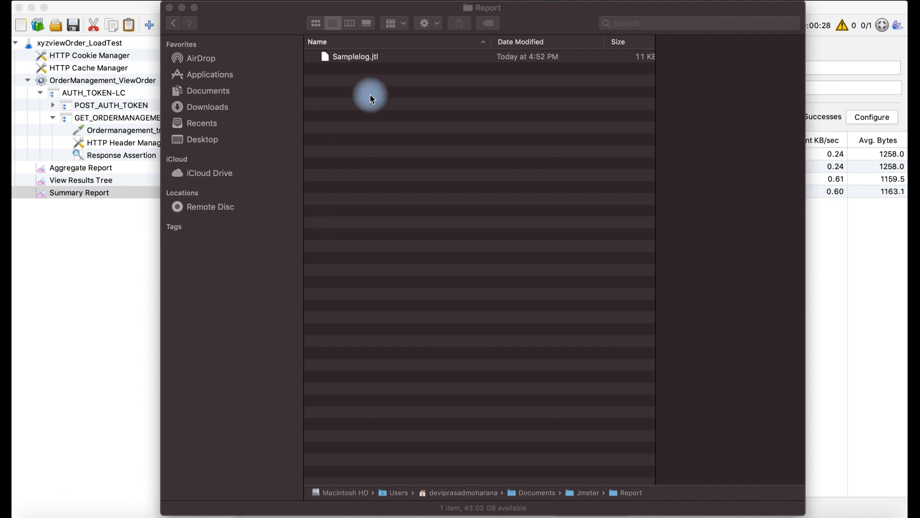
click(437, 27)
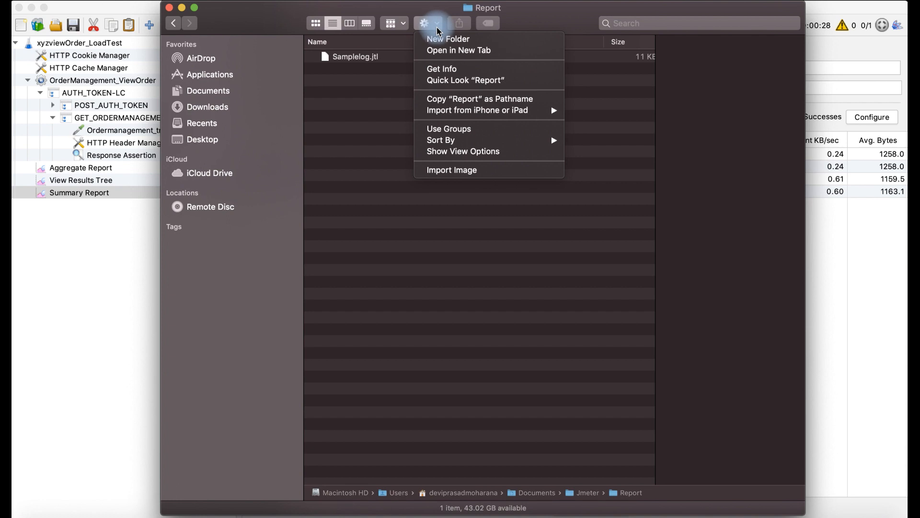
click(440, 38)
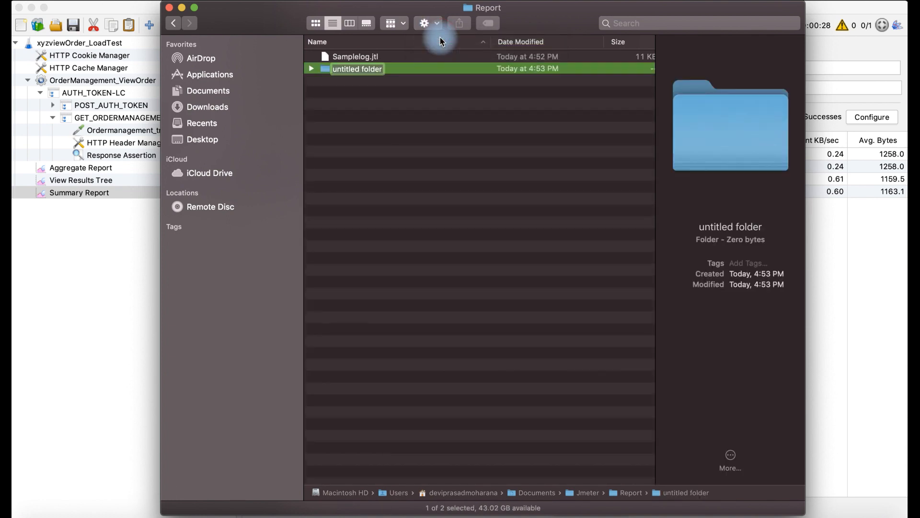
text(H)
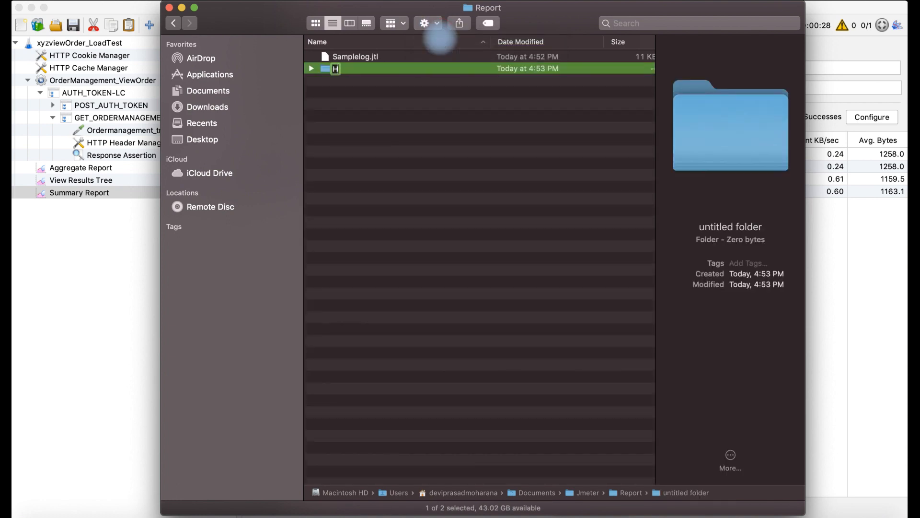
text(TML)
key(Return)
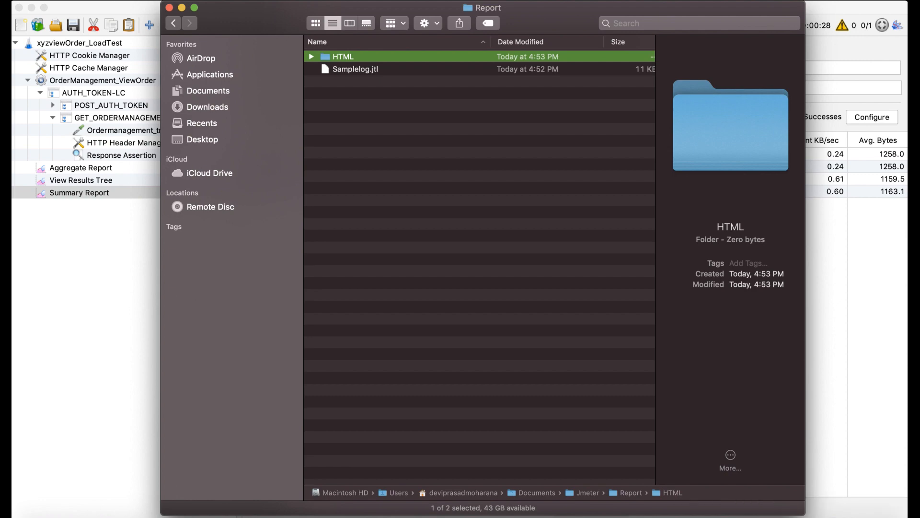
Step: In Terminal, rerun the sh Jmeter.sh -g command generating a report from Samplelog.jtl into the Report/HTML folder
click(617, 516)
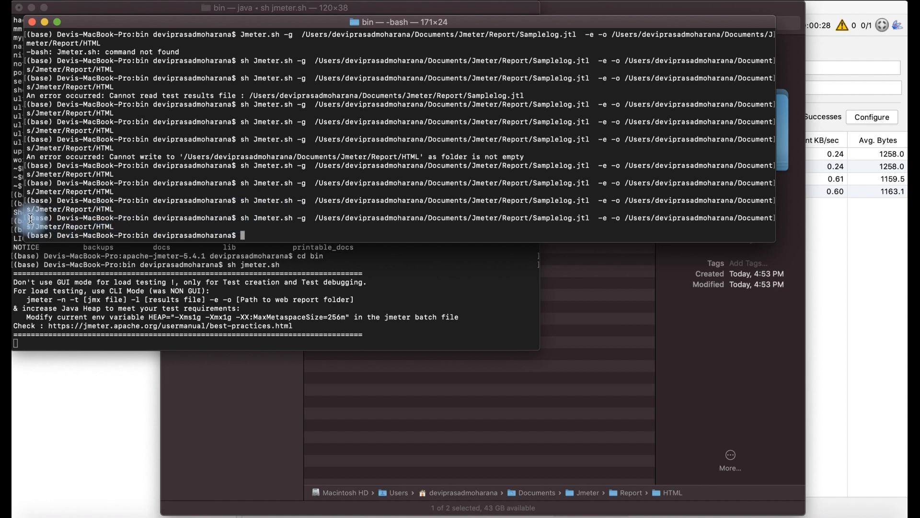
drag(30, 219, 234, 217)
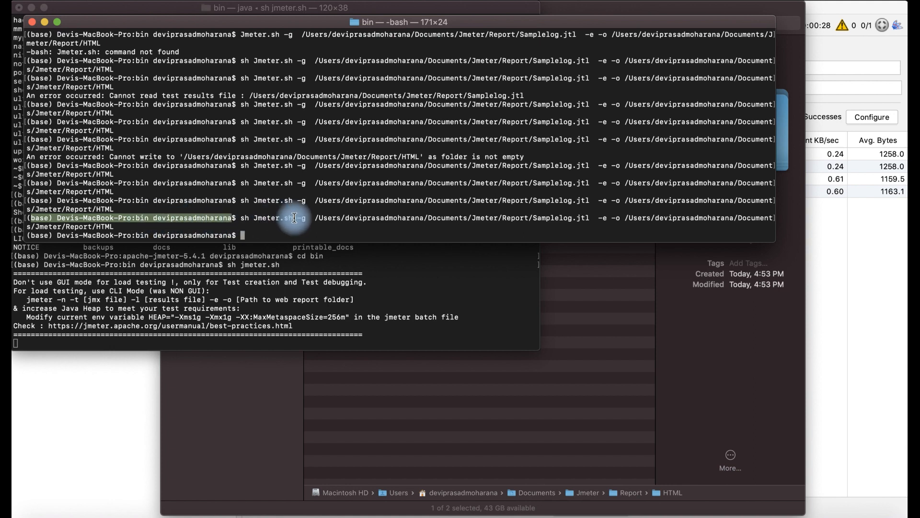
drag(296, 218, 253, 217)
drag(254, 218, 297, 218)
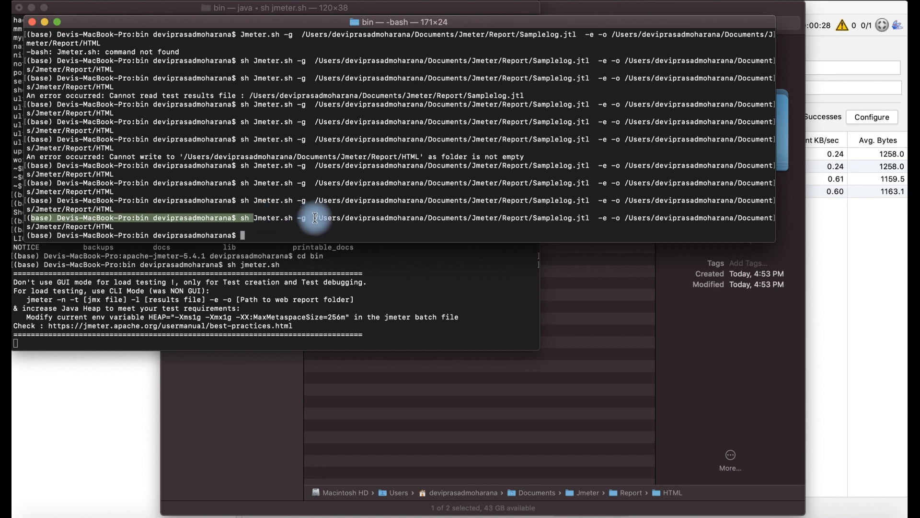
drag(315, 217, 594, 218)
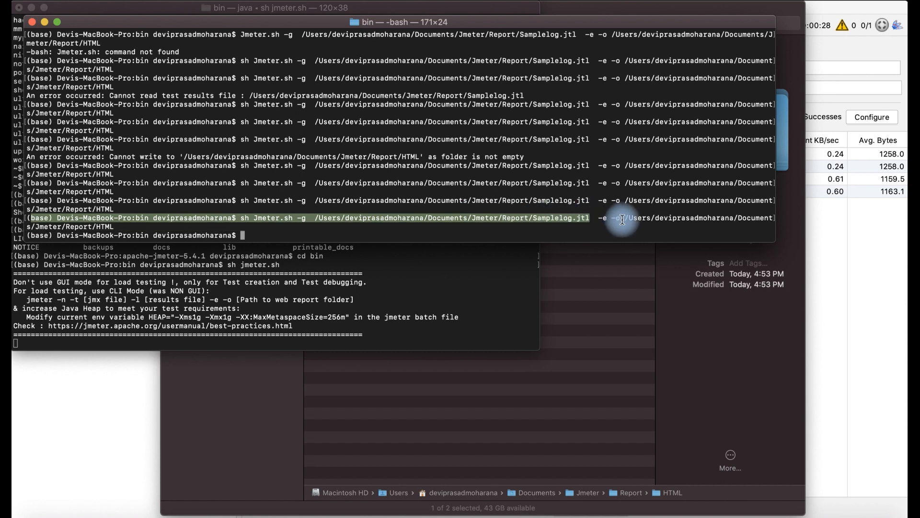
triple_click(663, 225)
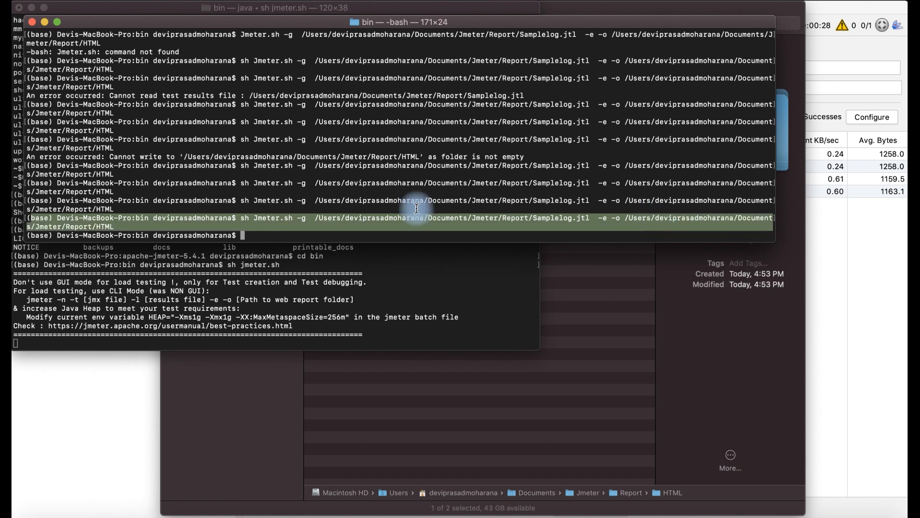
click(255, 235)
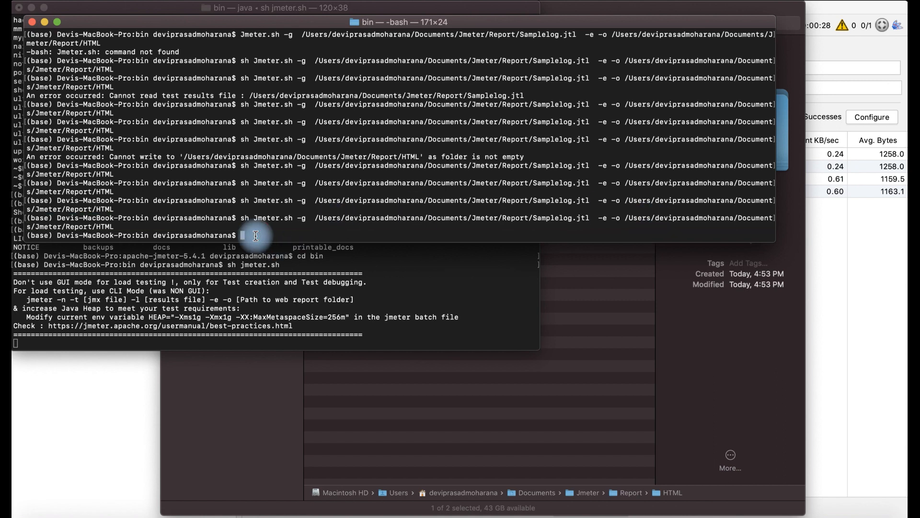
text(sh Jmeter.sh -g  /Users/deviprasadmoharana/Documents/Jmeter/Report/Samplelog.jtl  -e -o /Users/deviprasadmoharana/Documents/Jmeter/Report/HTML)
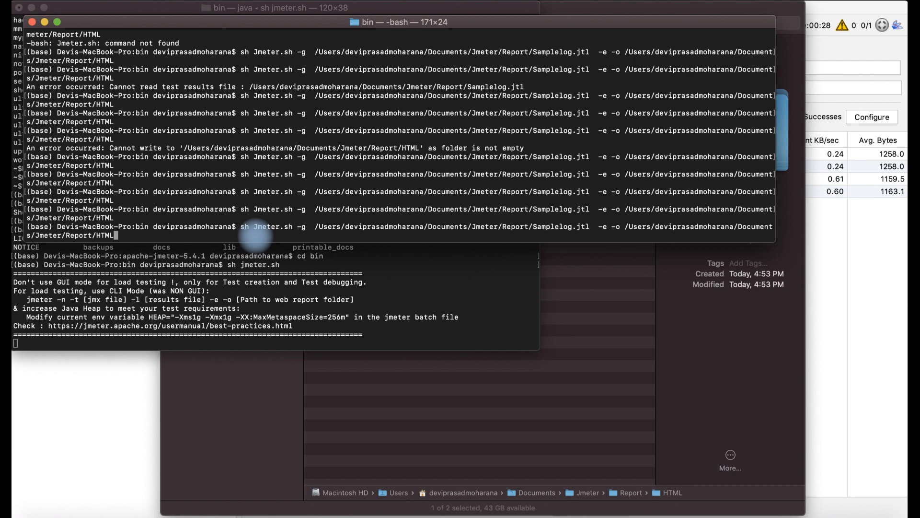
key(Return)
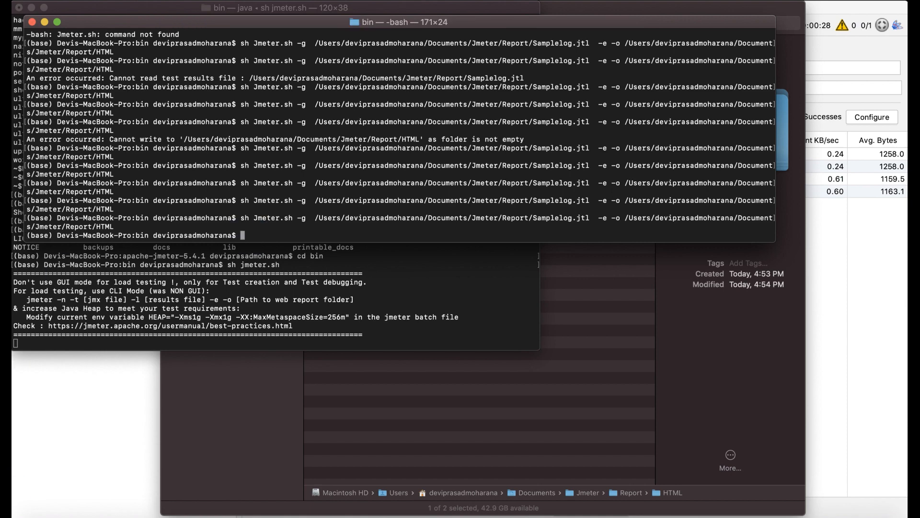
Step: In Finder, expand the HTML folder and open the generated index.html dashboard
click(38, 516)
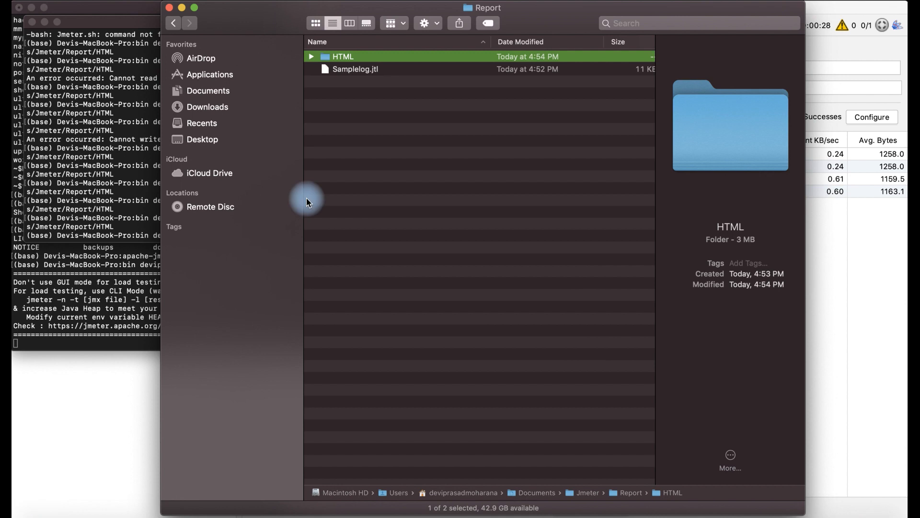
click(311, 58)
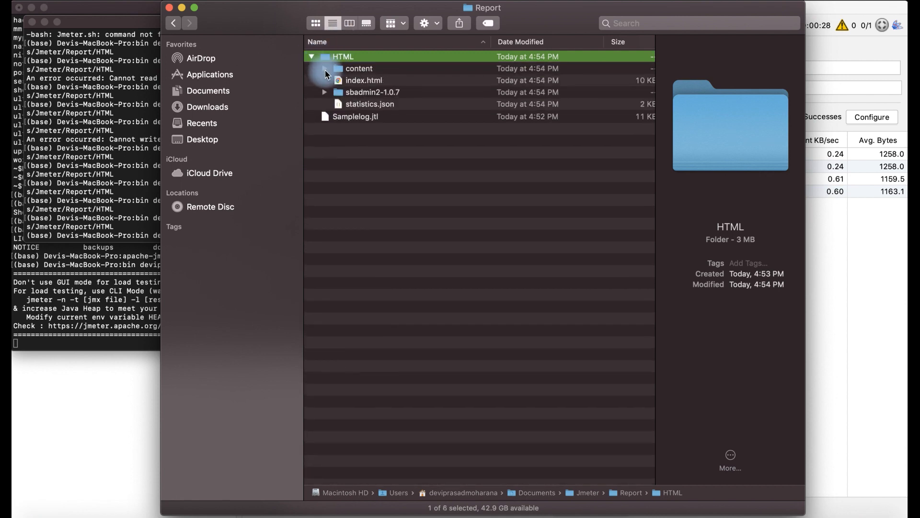
click(361, 81)
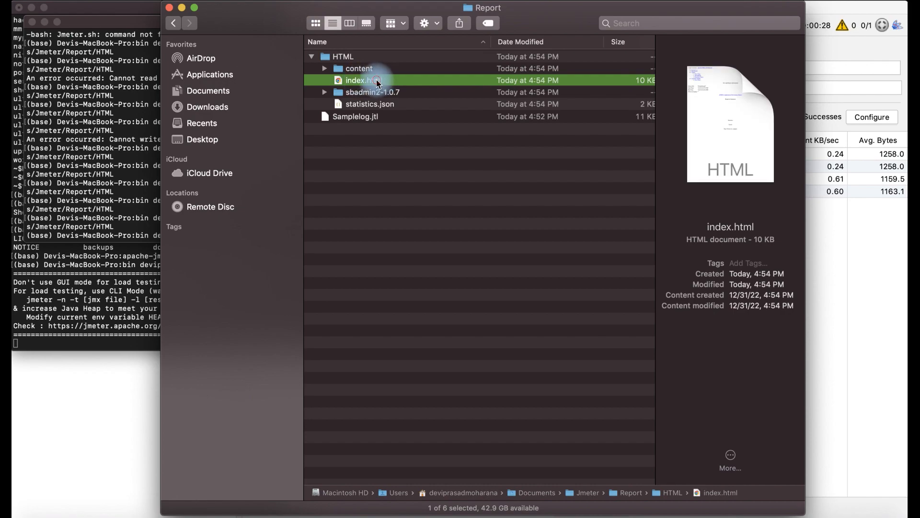
double_click(376, 80)
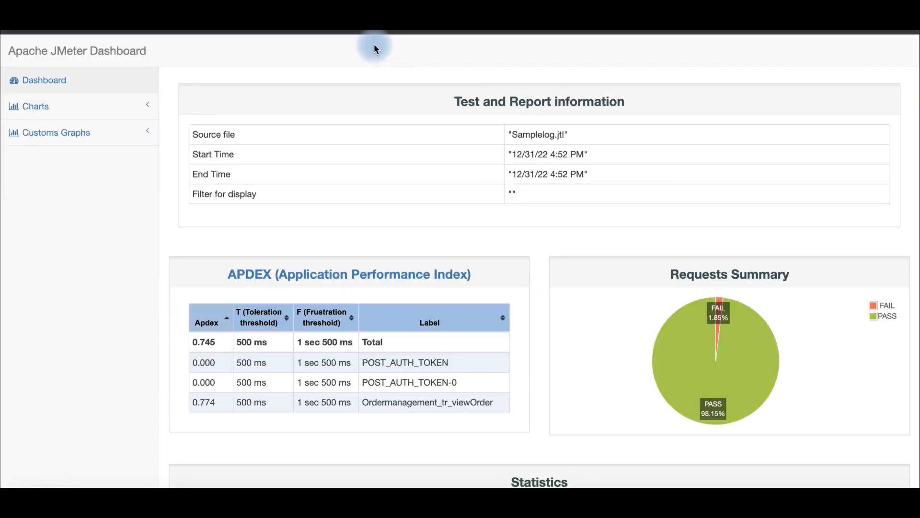
Step: Review the dashboard's APDEX and statistics tables, then open the Response Times charts
scroll(278, 255, down, 10)
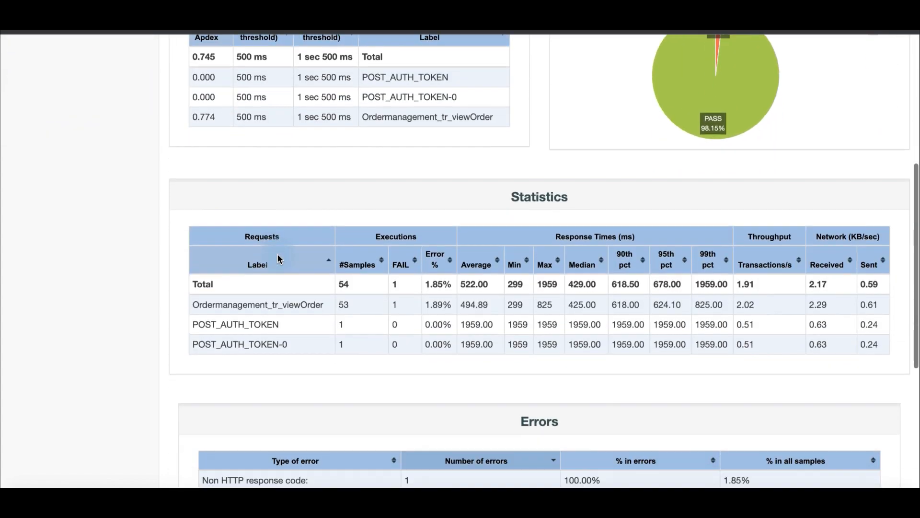
scroll(278, 254, up, 10)
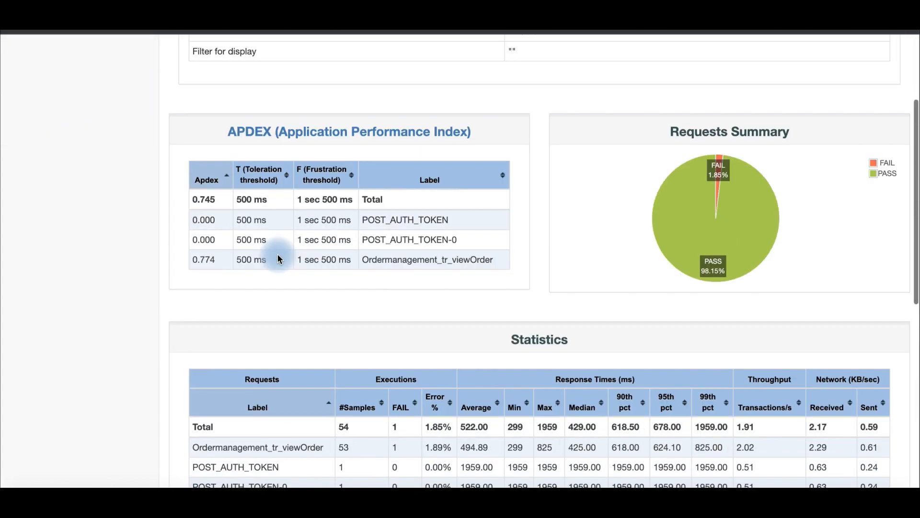
scroll(278, 259, up, 2)
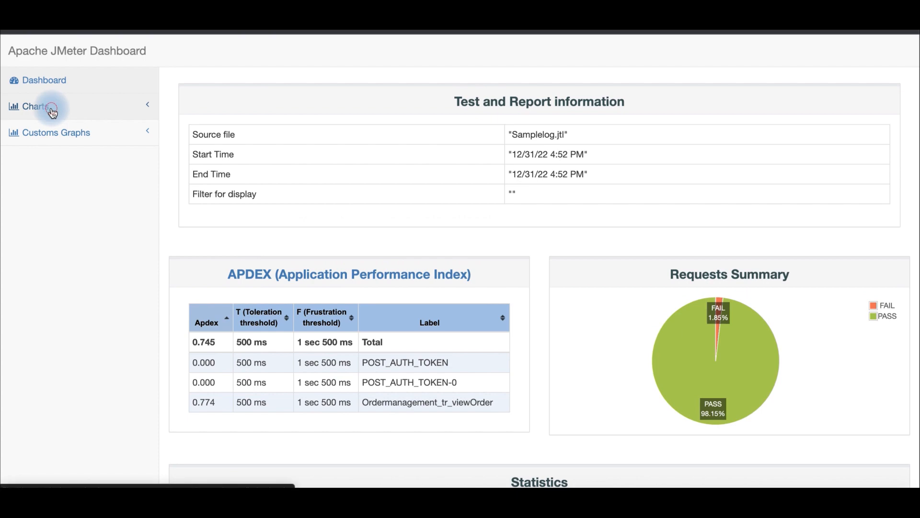
click(53, 112)
click(51, 134)
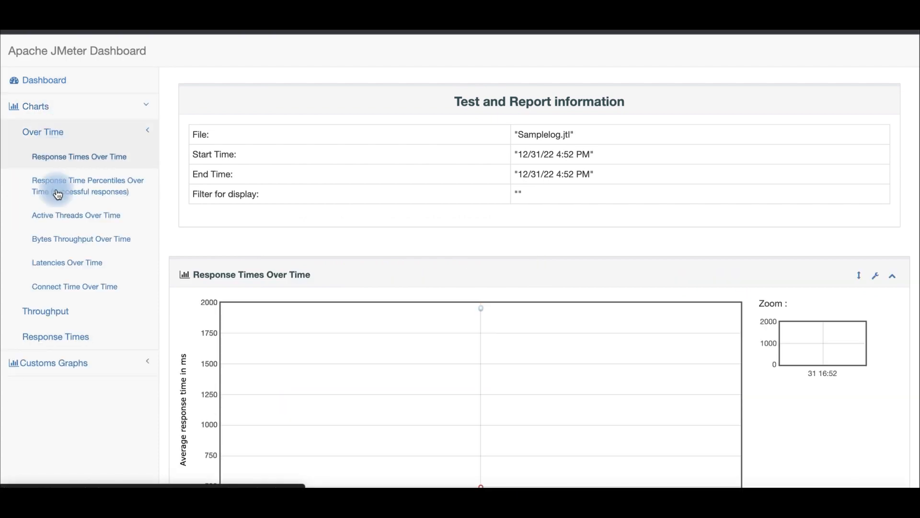
click(52, 337)
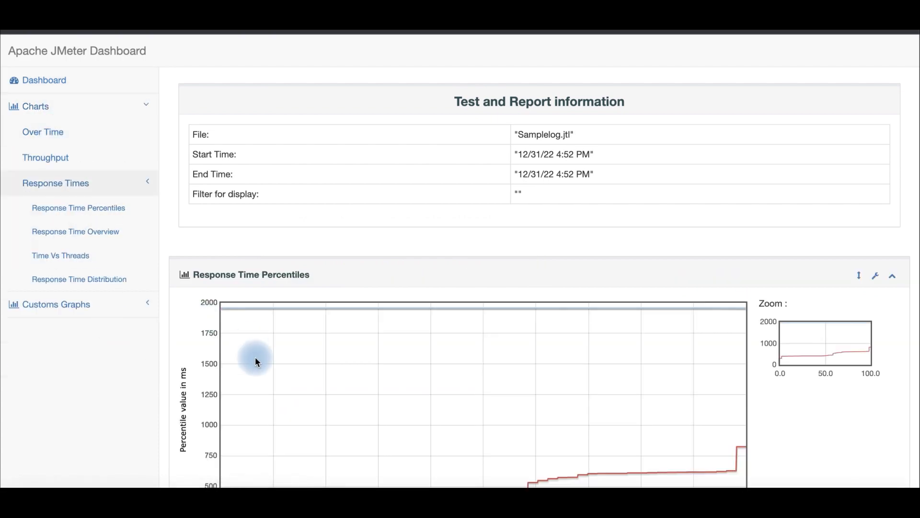
Step: Examine the Response Time Percentiles chart and expand the Time Vs Threads chart
scroll(255, 359, down, 5)
scroll(255, 358, up, 3)
mouse_move(230, 329)
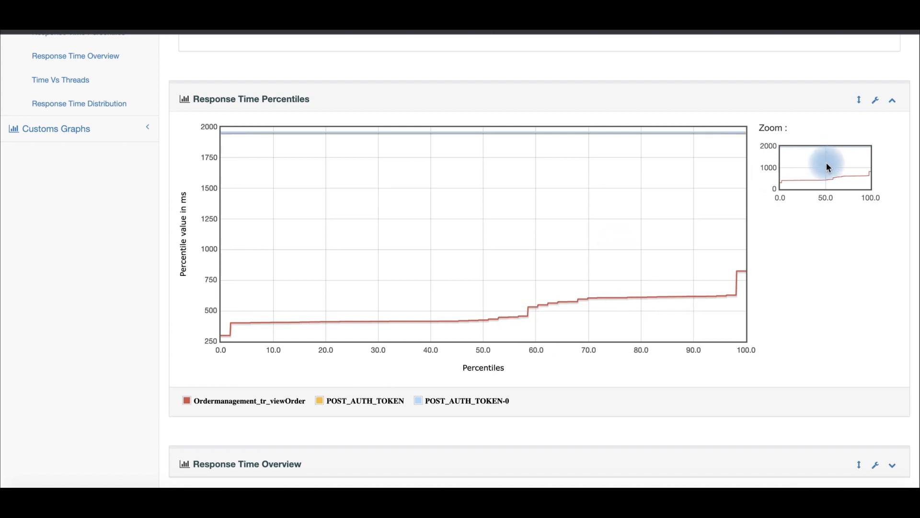
scroll(505, 238, down, 3)
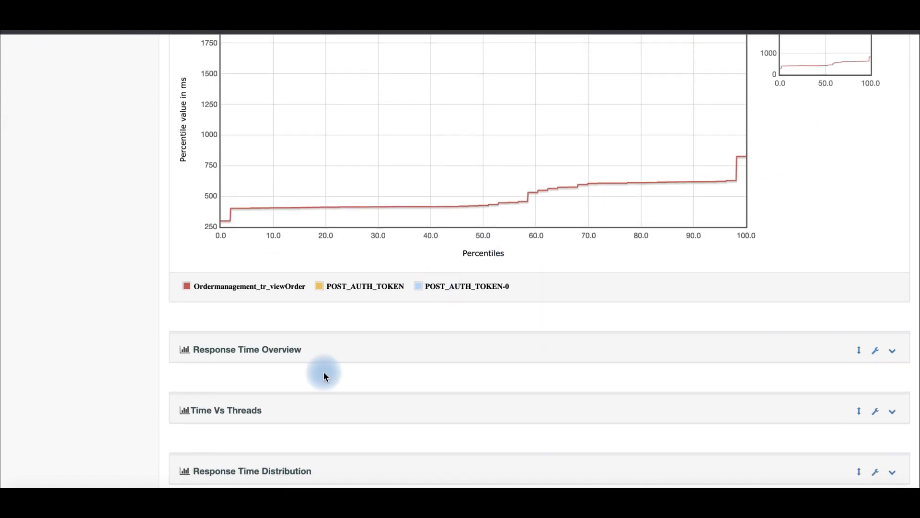
click(261, 413)
scroll(407, 363, down, 8)
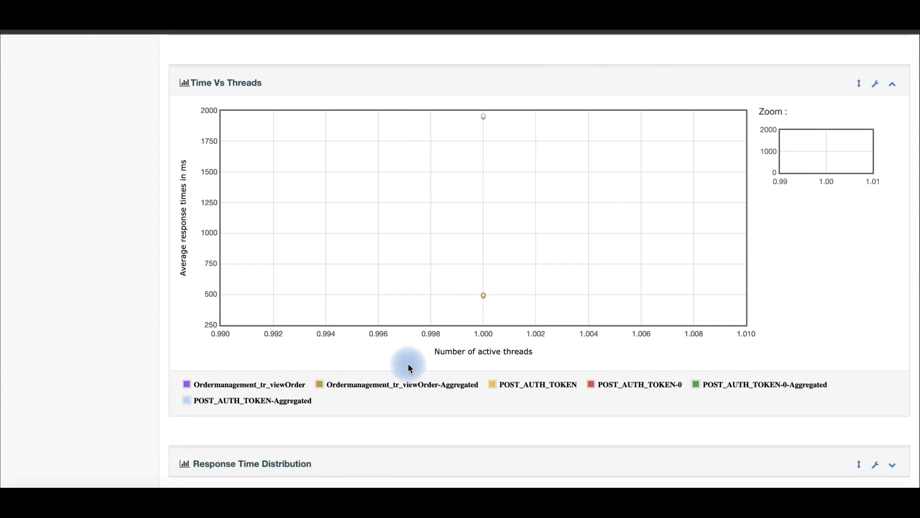
Step: Open the Response Time Distribution chart section below the Time Vs Threads chart
click(275, 475)
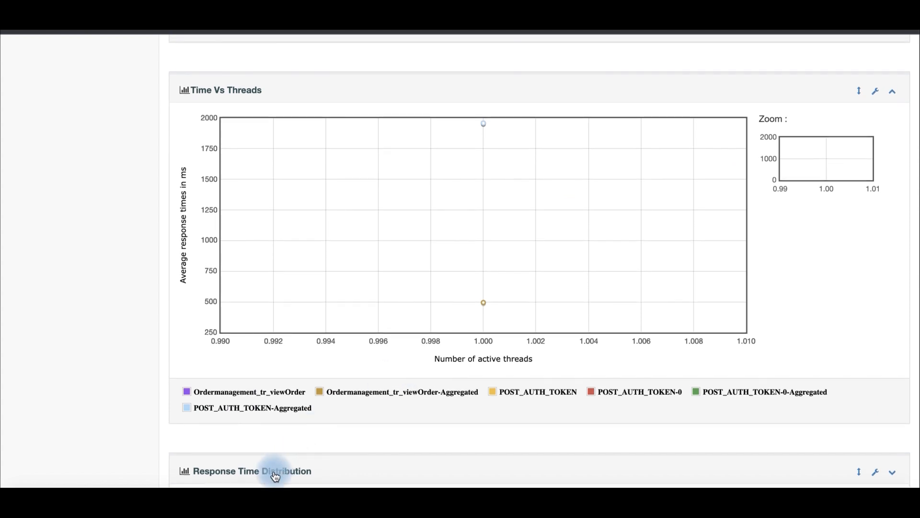
scroll(275, 476, down, 6)
mouse_move(370, 346)
scroll(387, 294, up, 20)
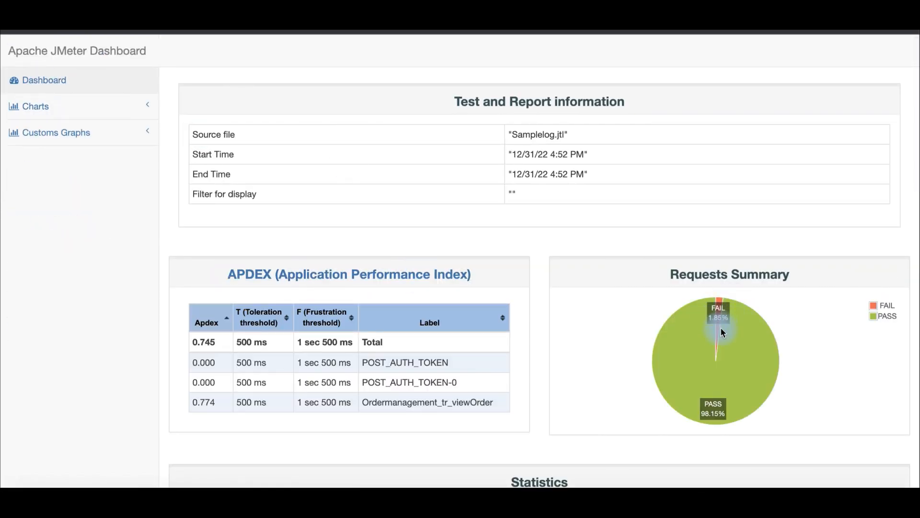
Step: Review the dashboard's Statistics, Errors and Top 5 Errors by sampler tables
scroll(721, 329, down, 1)
scroll(721, 330, down, 7)
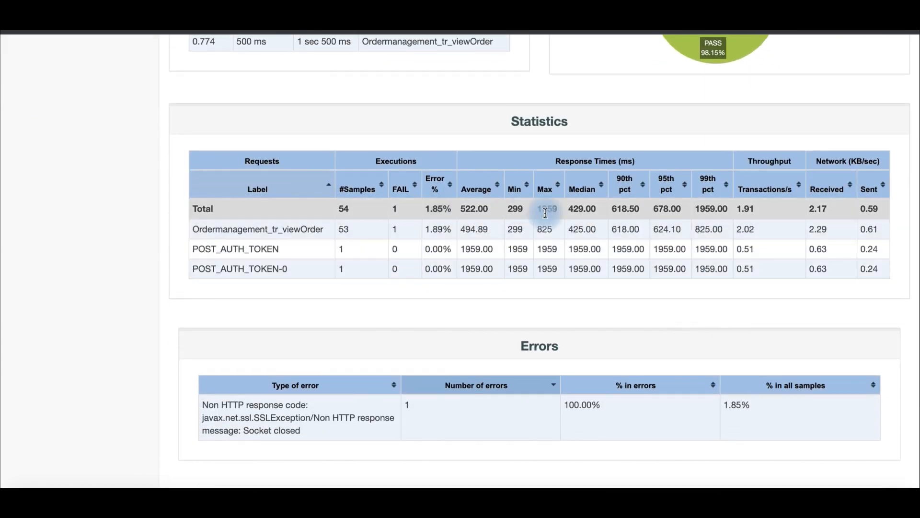
scroll(596, 254, down, 5)
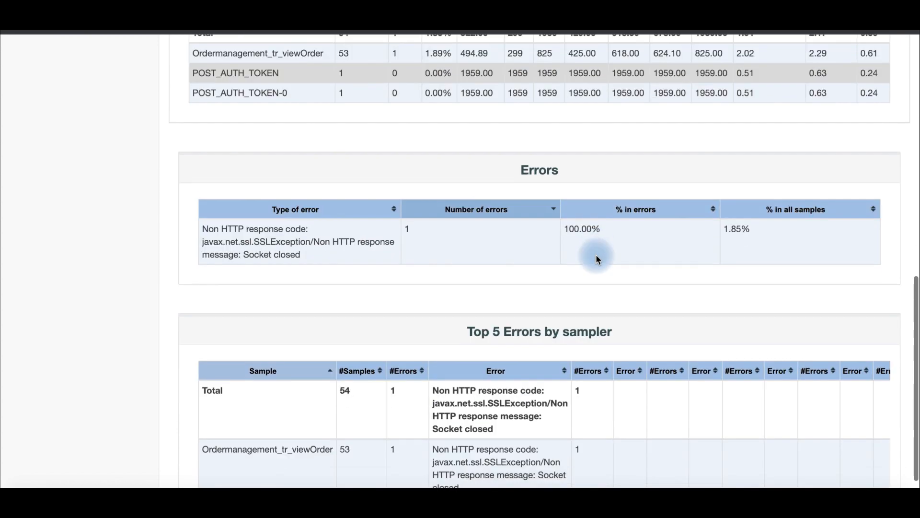
scroll(554, 307, down, 1)
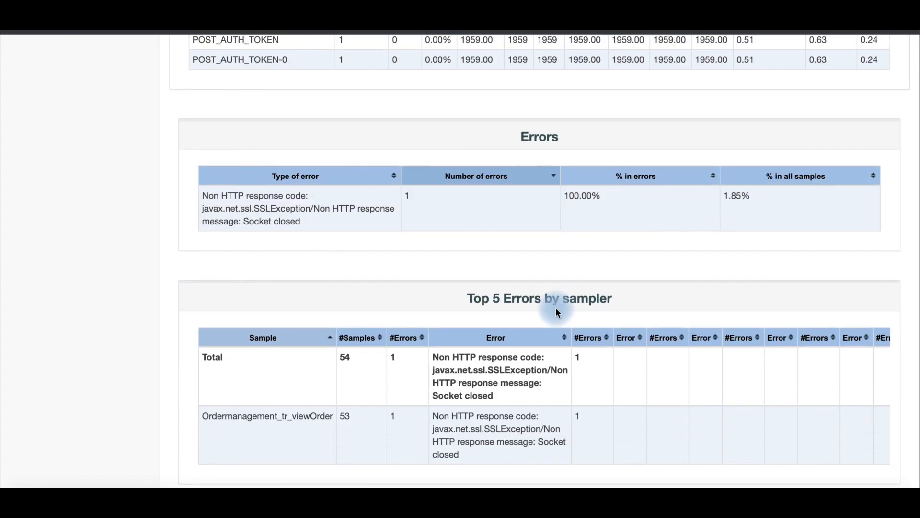
scroll(556, 308, up, 14)
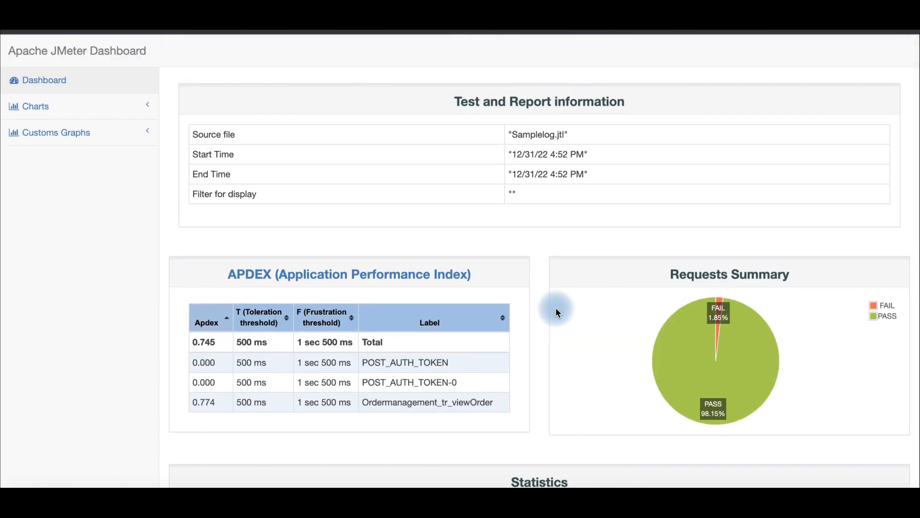